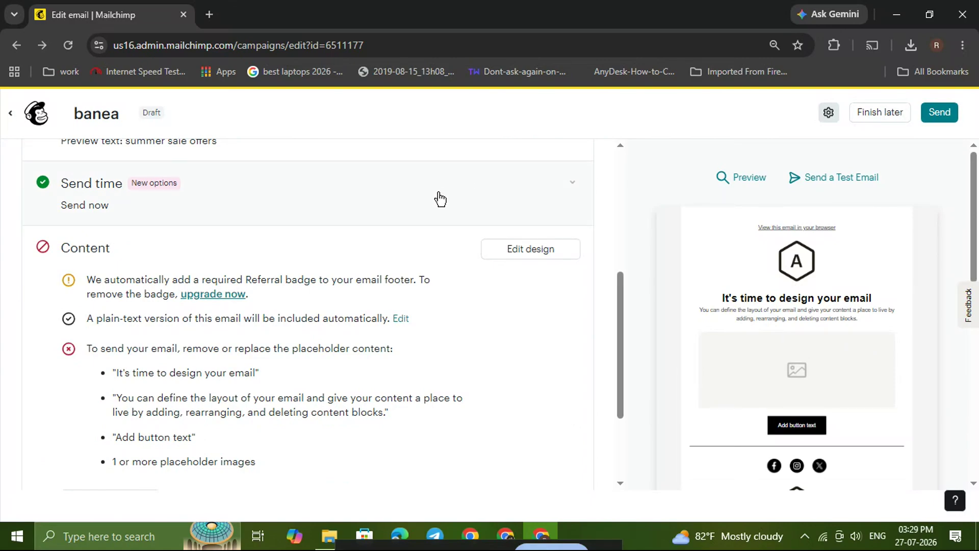
Open the email's content design for editing and show the background settings of the overall email styles.
left_click(531, 249)
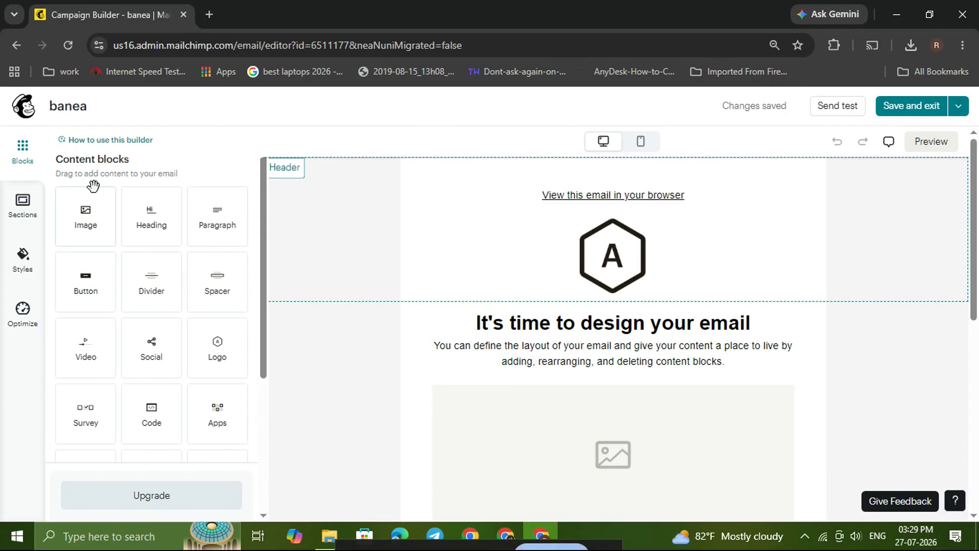
left_click(21, 255)
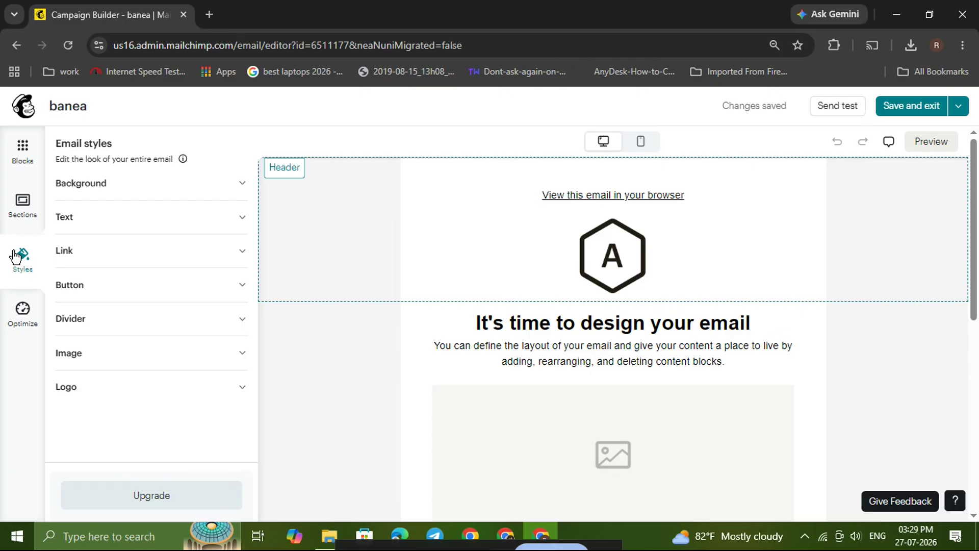
left_click(117, 185)
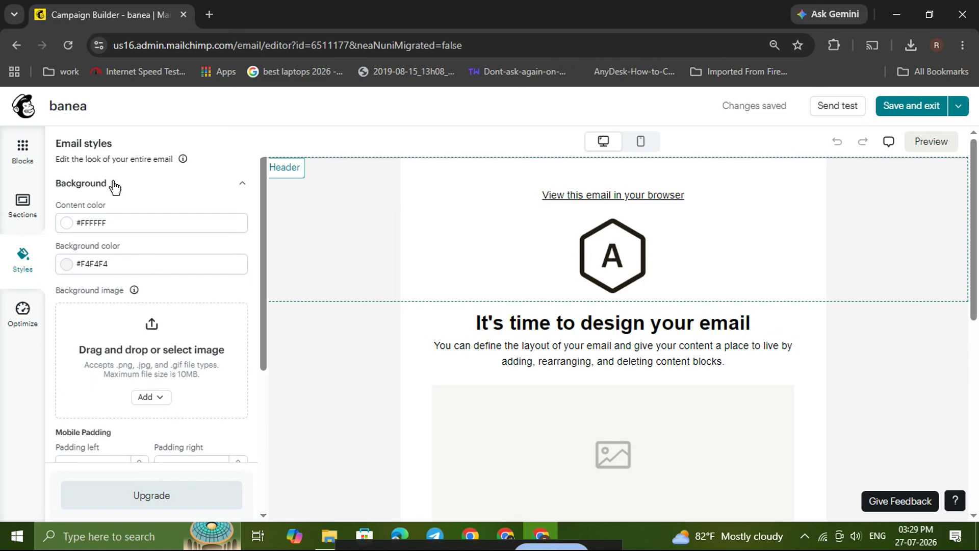
Set the email's background color to the light pink #E8B8B8.
left_click(137, 226)
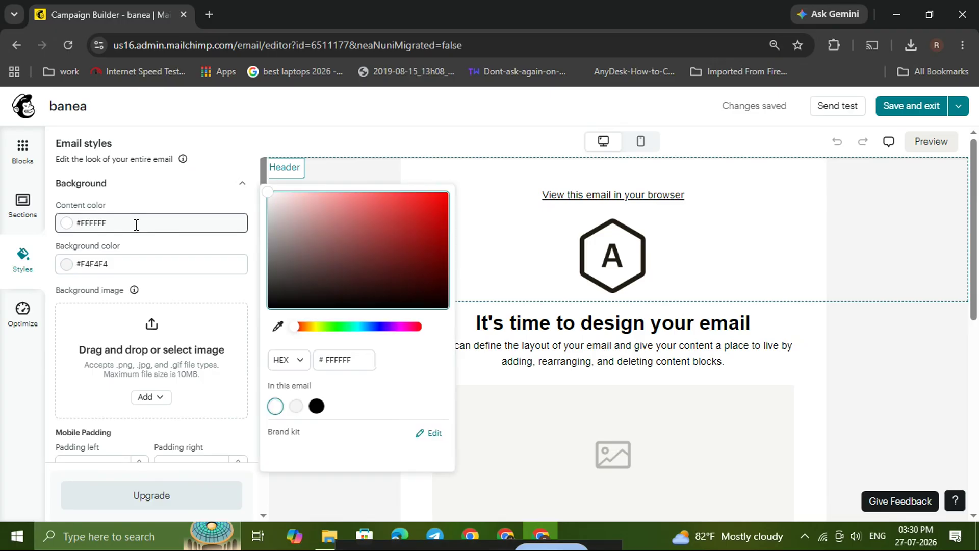
left_click(132, 266)
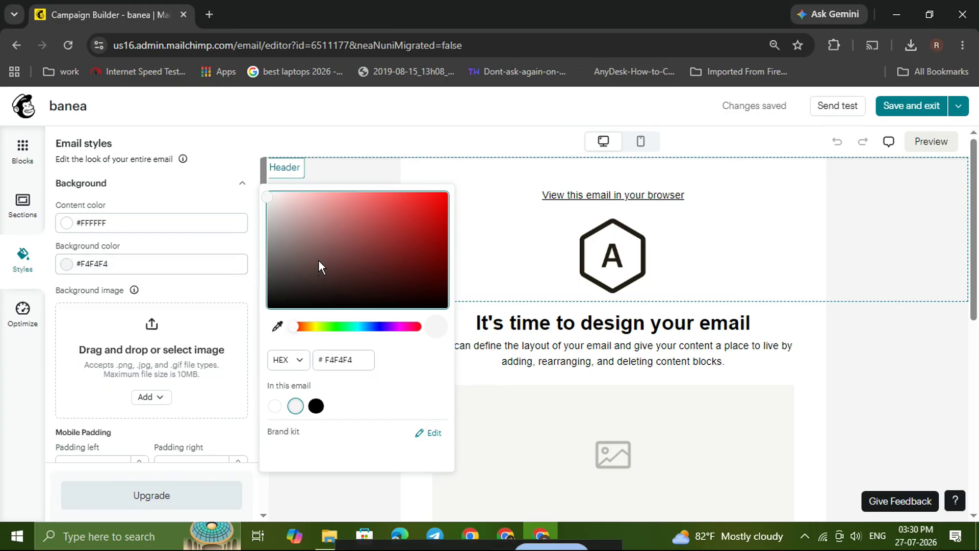
left_click_drag(319, 260, 344, 217)
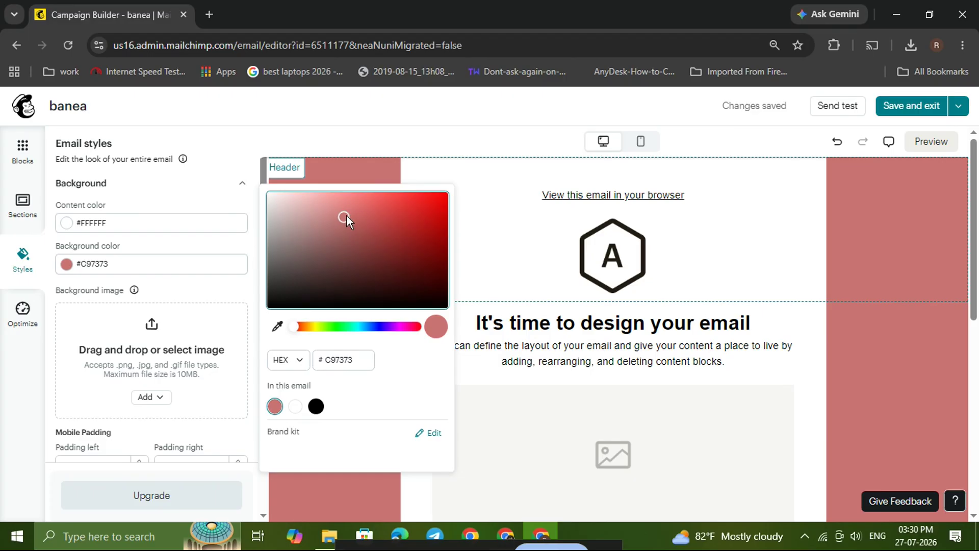
left_click_drag(346, 215, 339, 198)
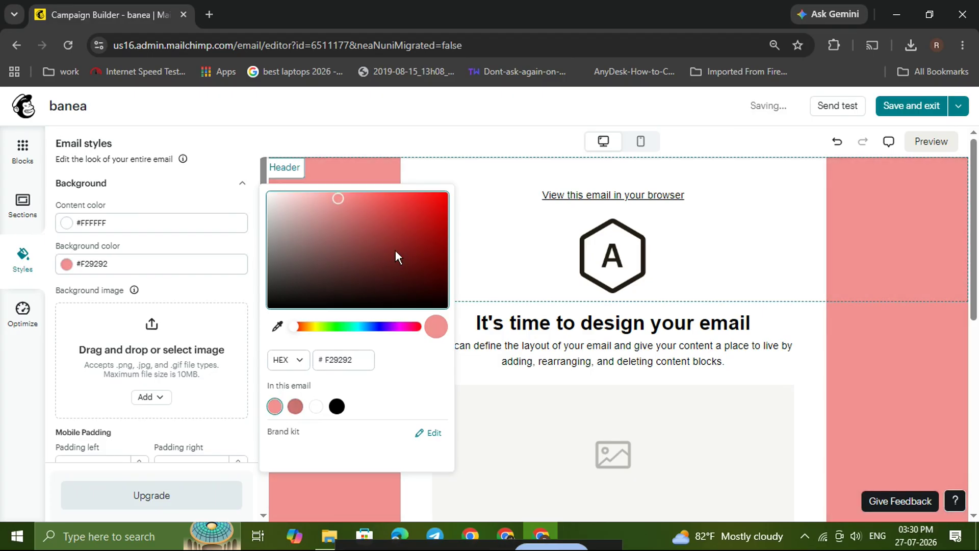
left_click(209, 259)
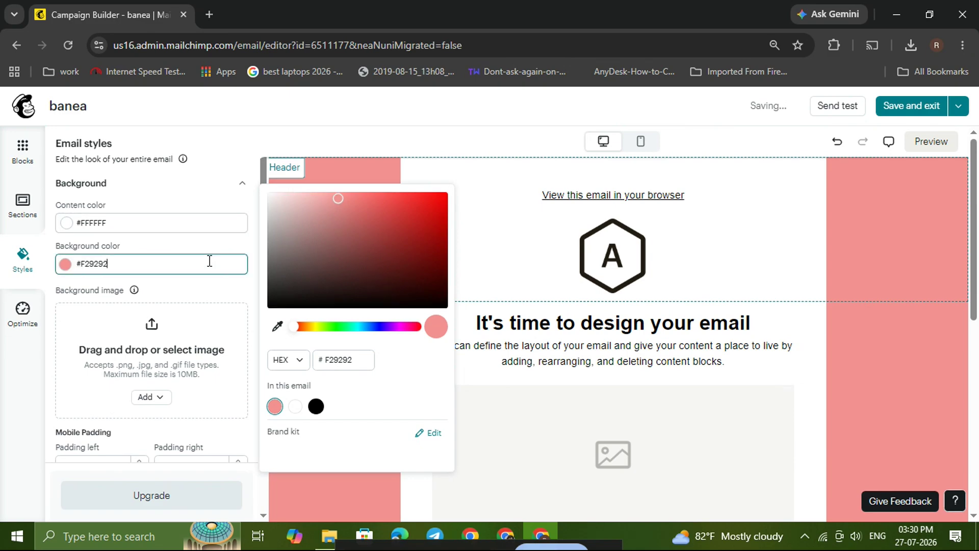
left_click(196, 215)
left_click(175, 262)
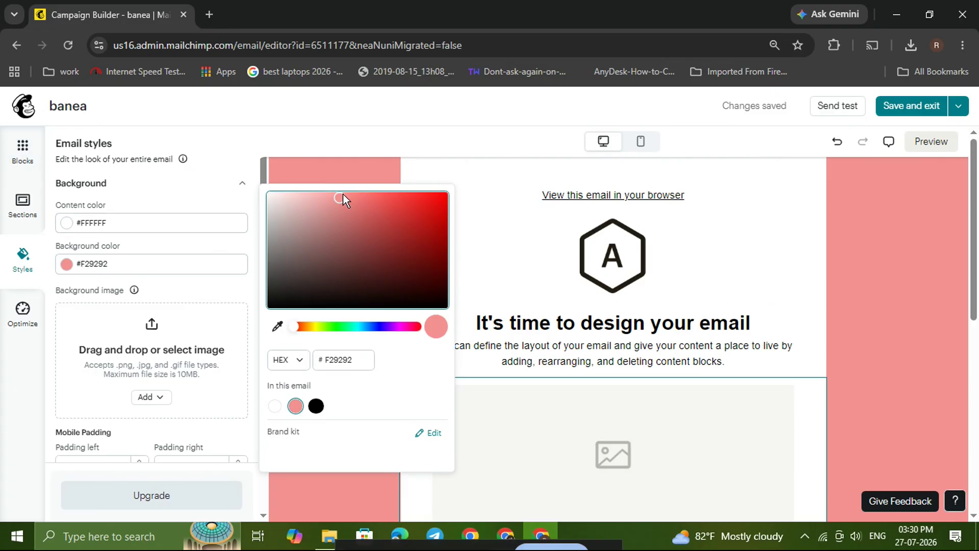
left_click_drag(341, 198, 305, 204)
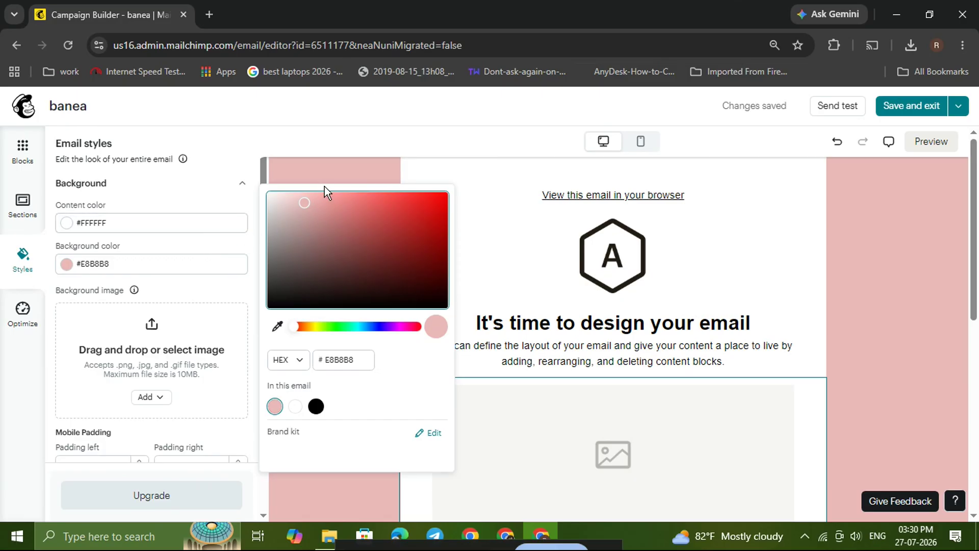
Set the email's content color to the pale pink #E8CDCD.
left_click(184, 223)
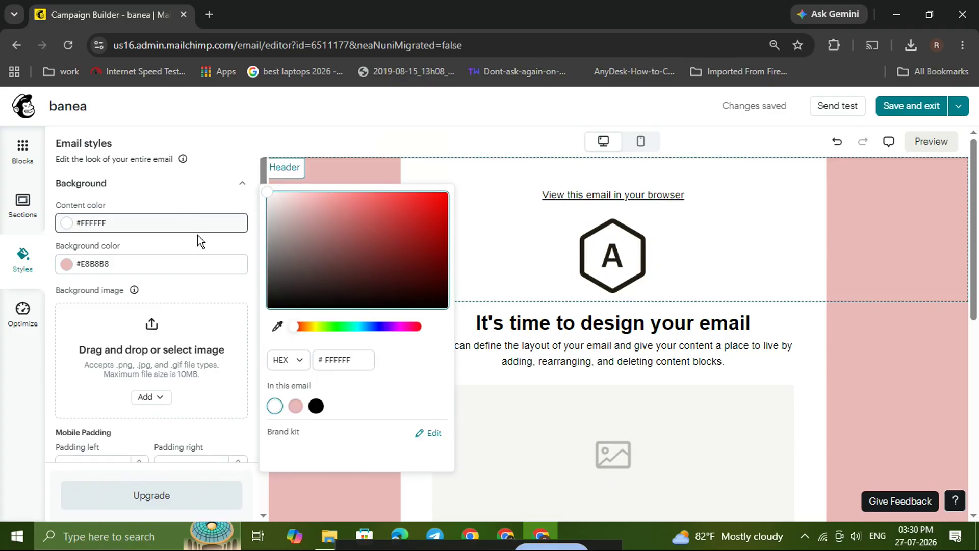
left_click_drag(269, 194, 289, 204)
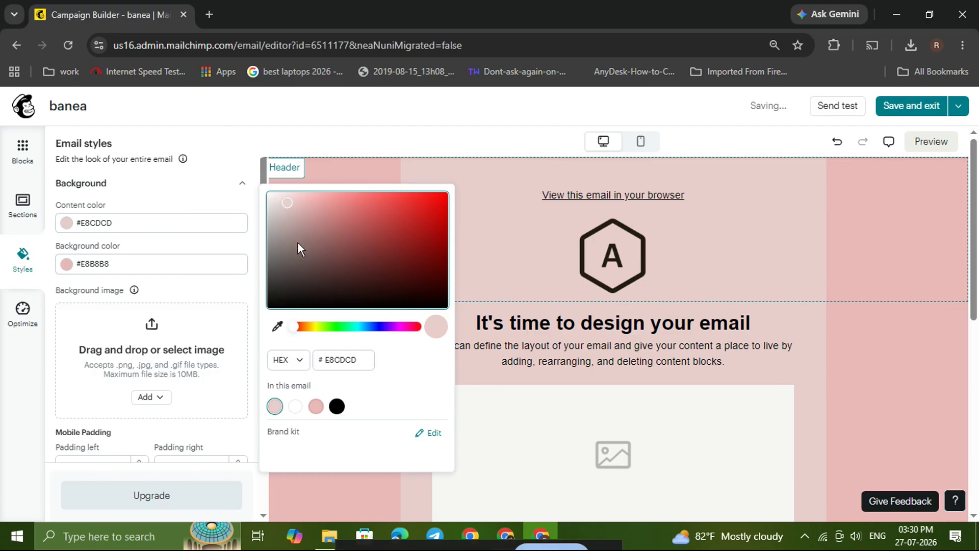
left_click(224, 202)
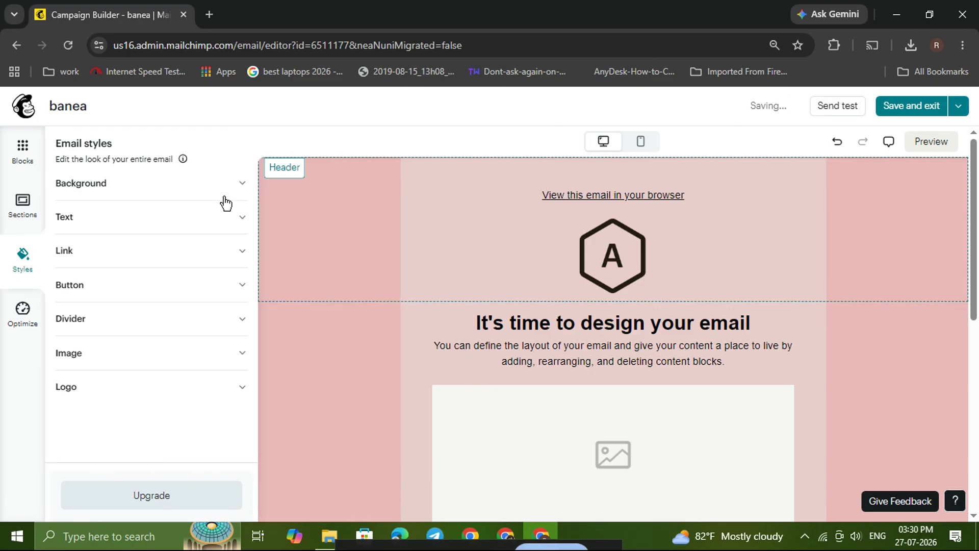
Insert the first room photo from the uploads in Content Studio as the email's background image.
left_click(226, 203)
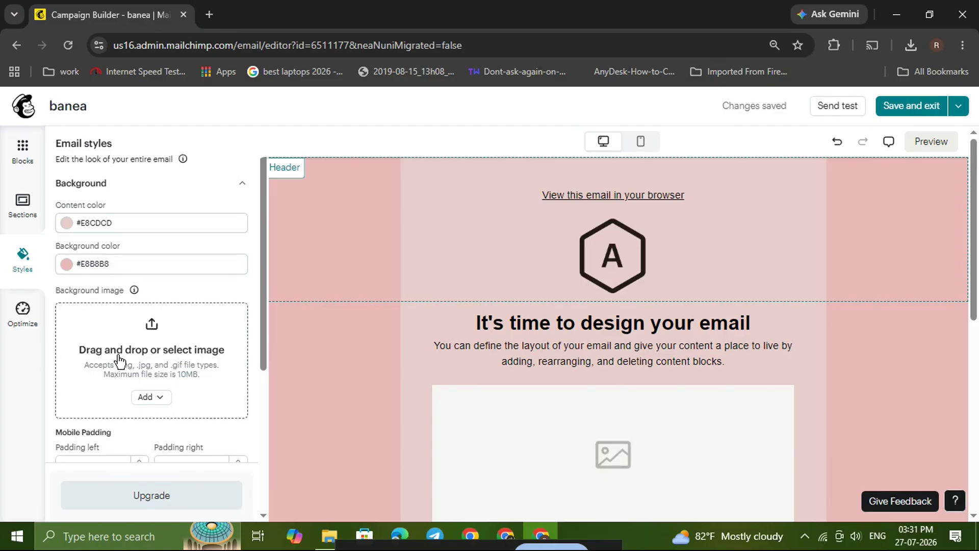
left_click(146, 398)
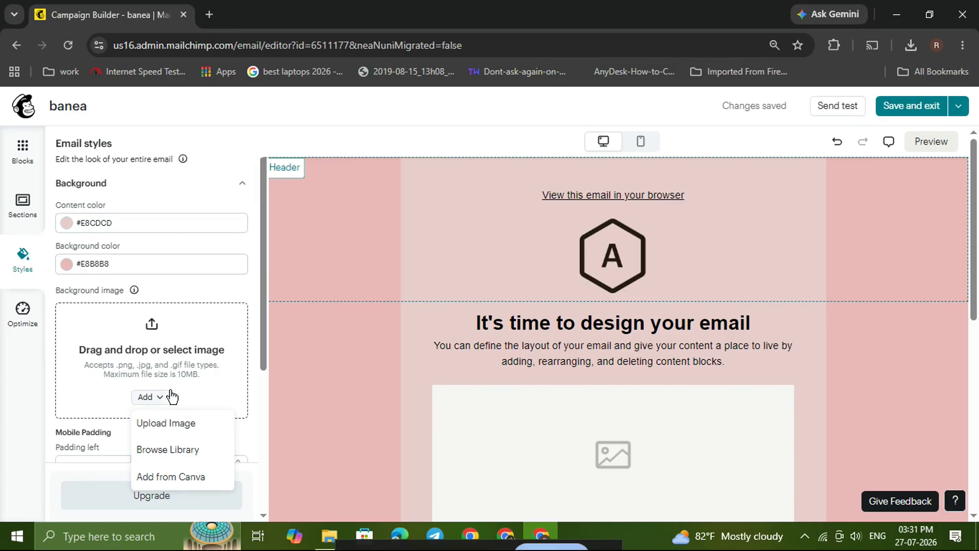
scroll(204, 395, "down", 2)
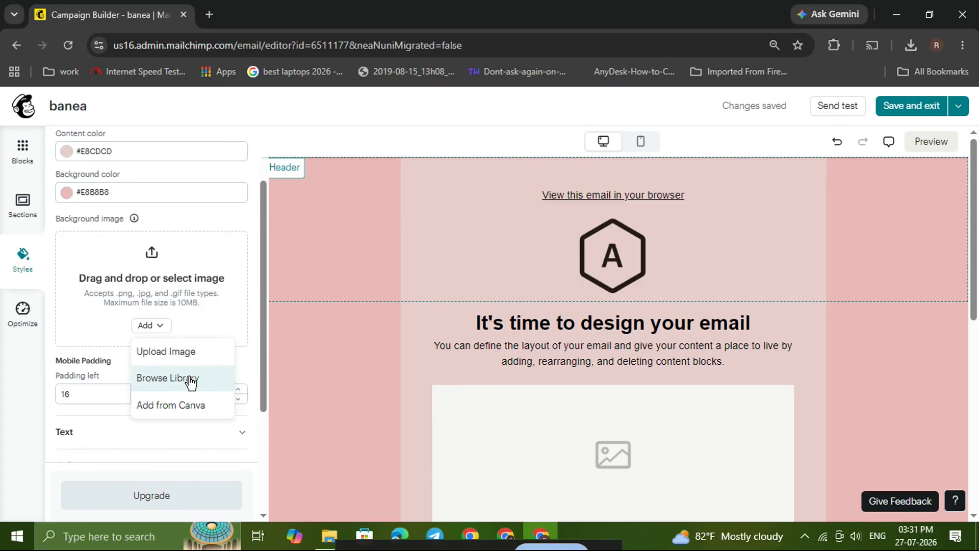
left_click(191, 382)
left_click(220, 356)
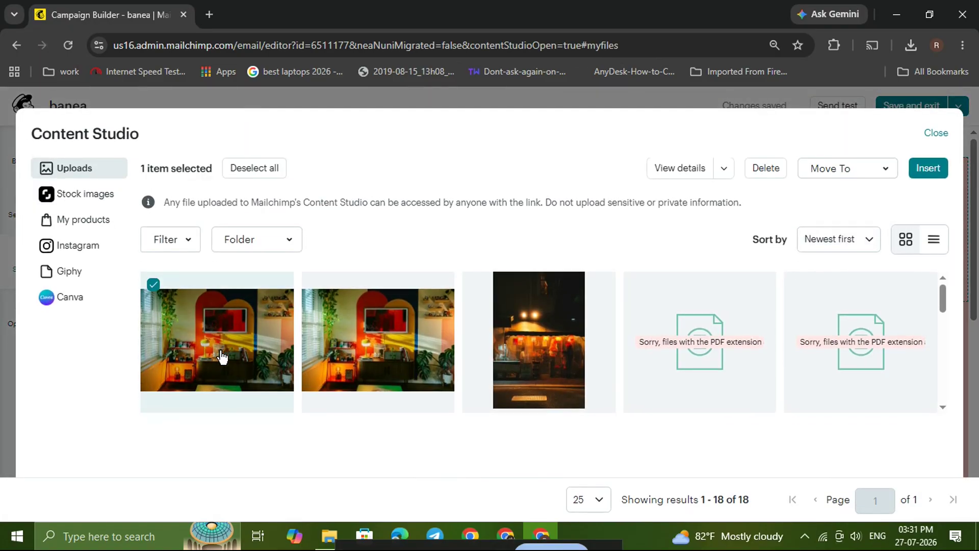
left_click(937, 178)
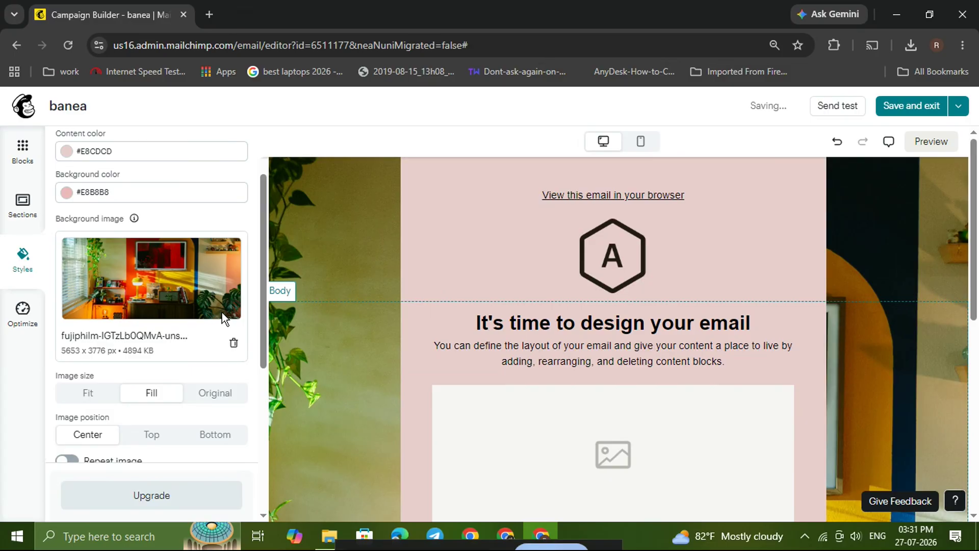
Look over the background image along the whole email, try the Fit and Original image sizes, and return to Fill.
scroll(349, 321, "down", 5)
scroll(344, 318, "down", 3)
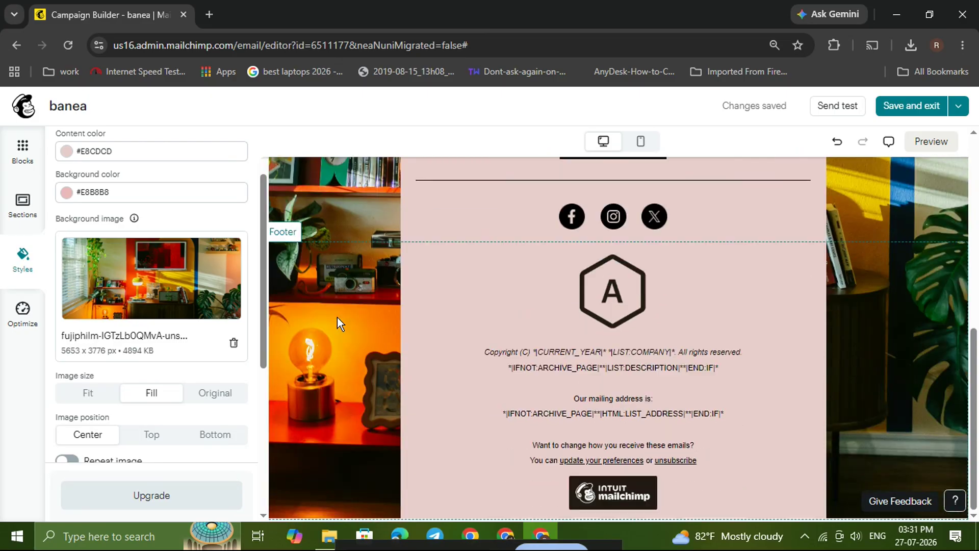
scroll(337, 318, "up", 8)
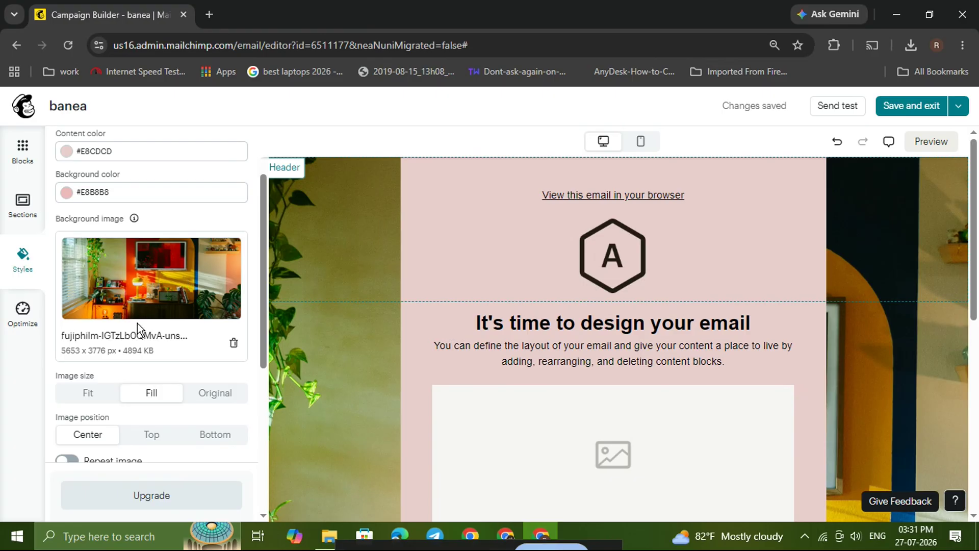
left_click(99, 398)
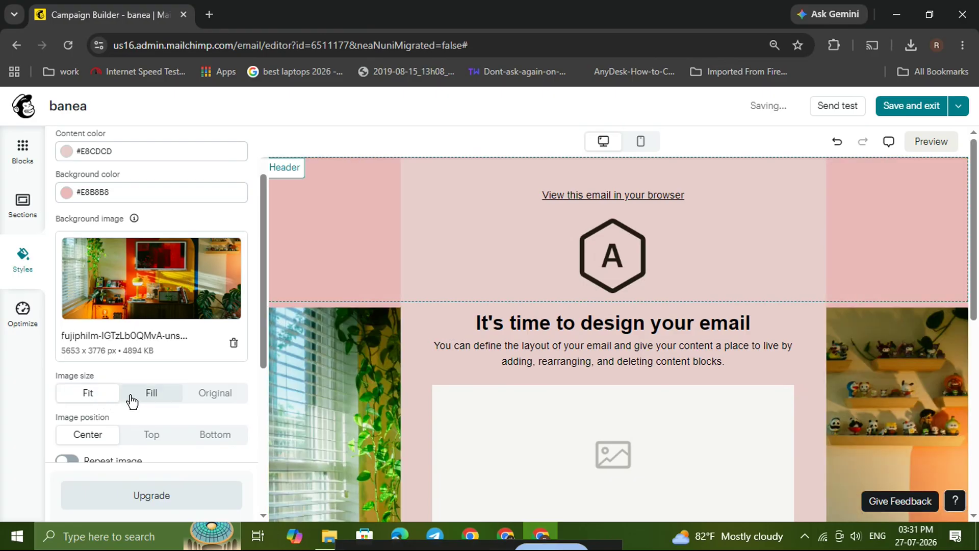
left_click(149, 396)
left_click(210, 396)
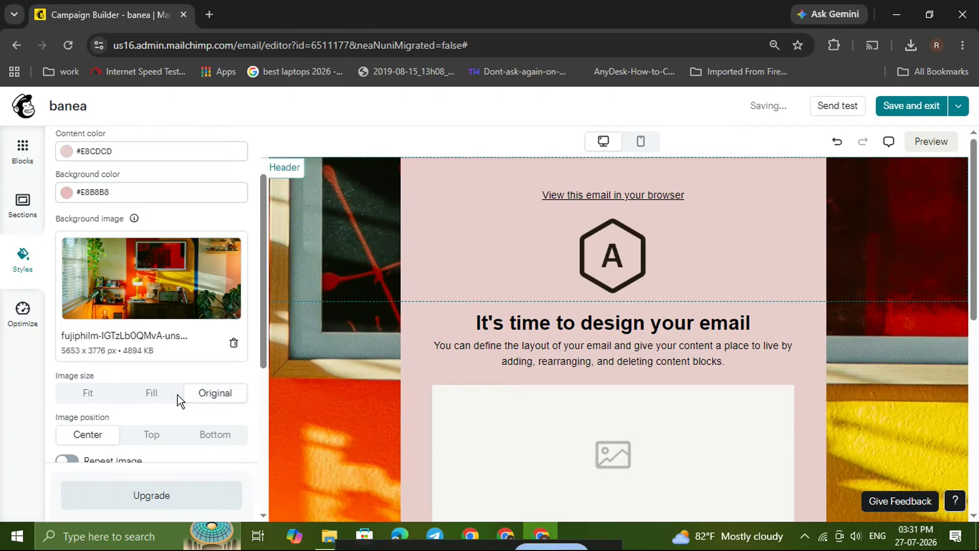
left_click(157, 397)
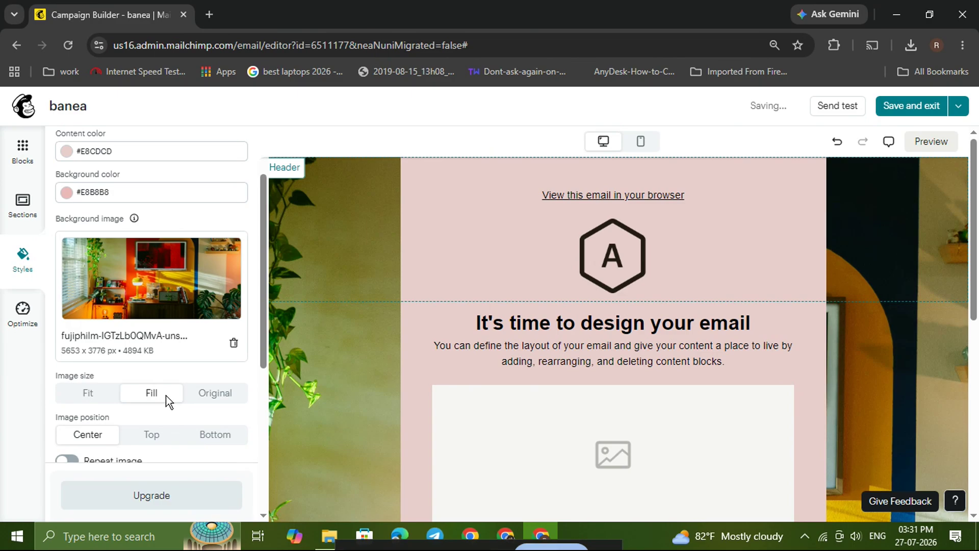
Try the Bottom position for the background image and set its image position to Top.
scroll(166, 396, "down", 1)
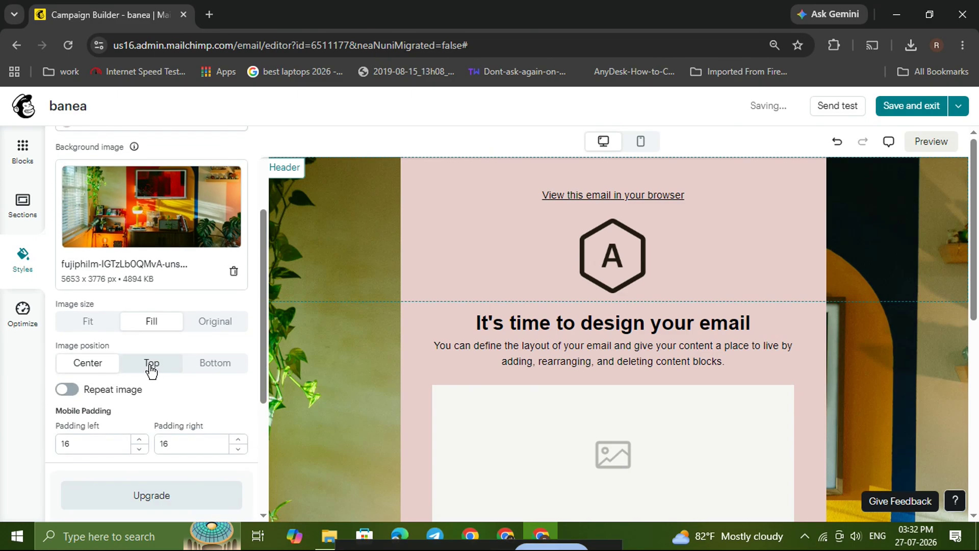
left_click(212, 375)
left_click(160, 371)
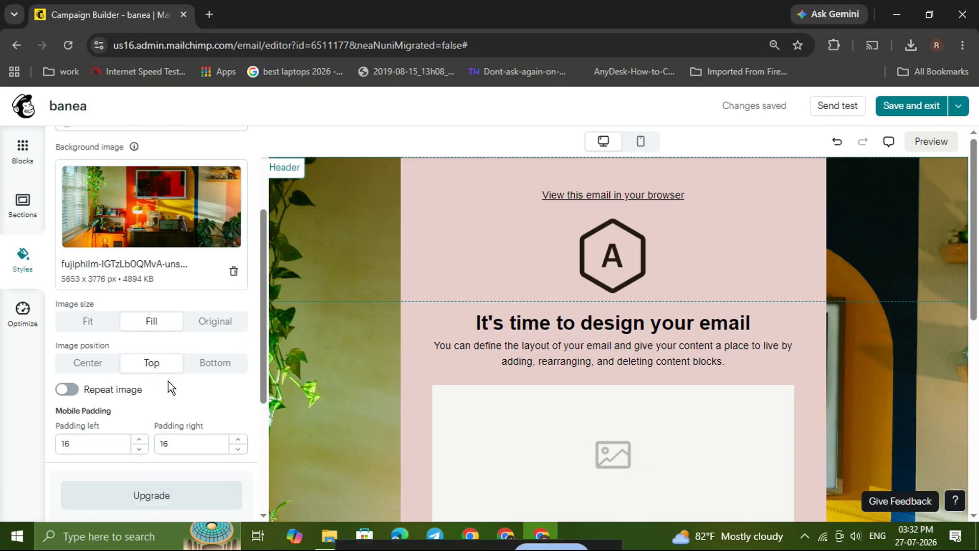
scroll(165, 386, "down", 3)
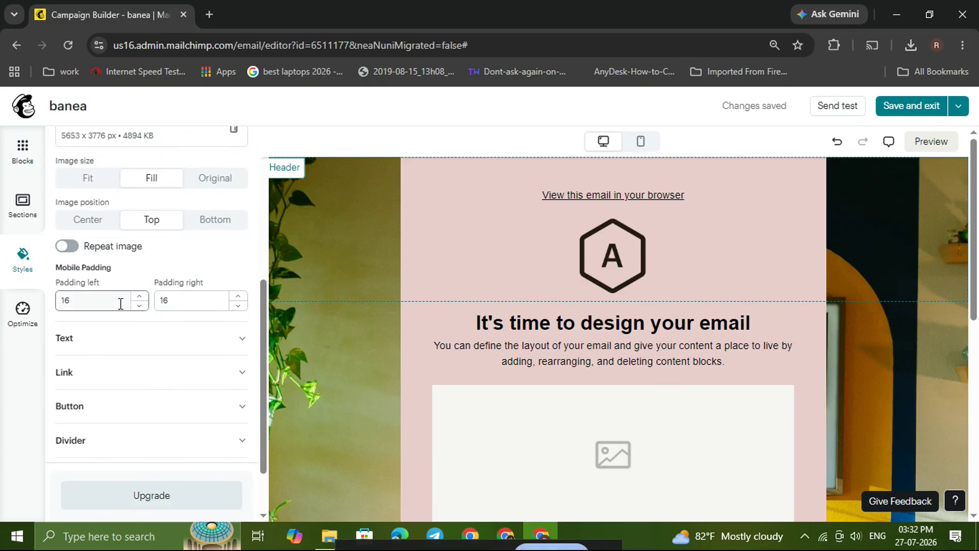